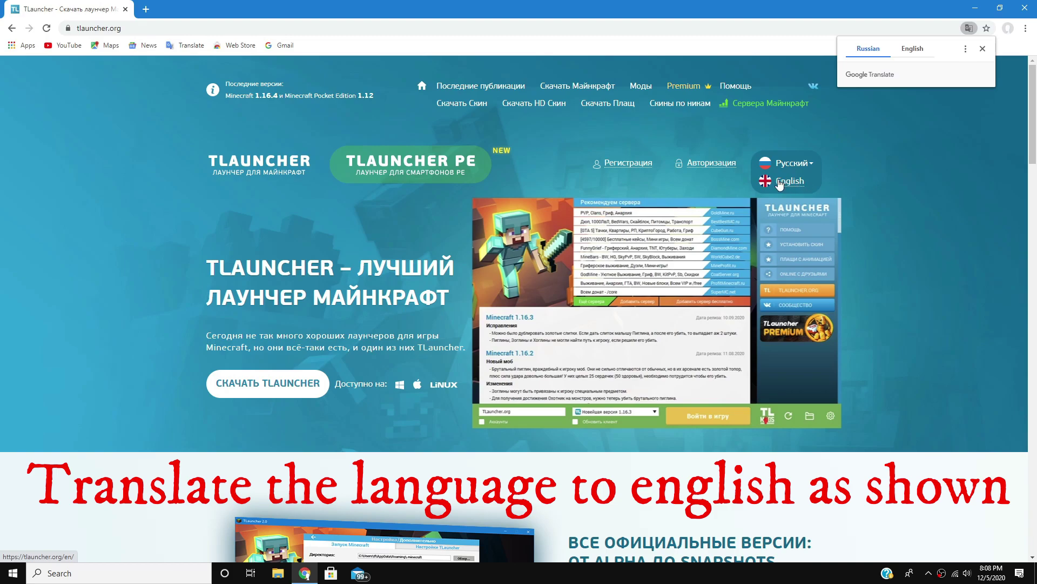
# - Switch the TLauncher site to English and download the Windows installer TLauncher-2.72-Installer-0.6.8.exe
pyautogui.click(800, 182)
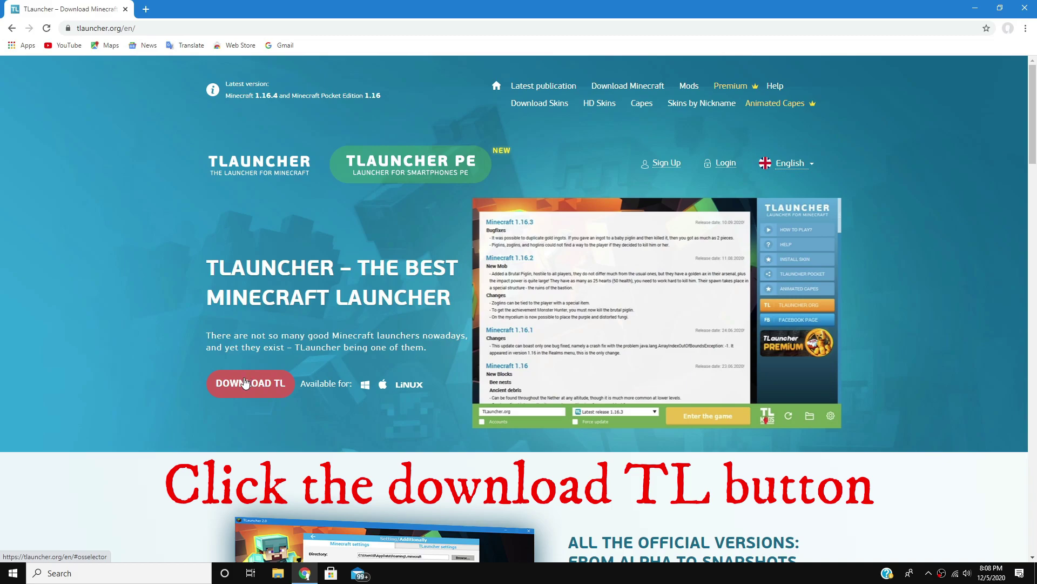
pyautogui.click(244, 381)
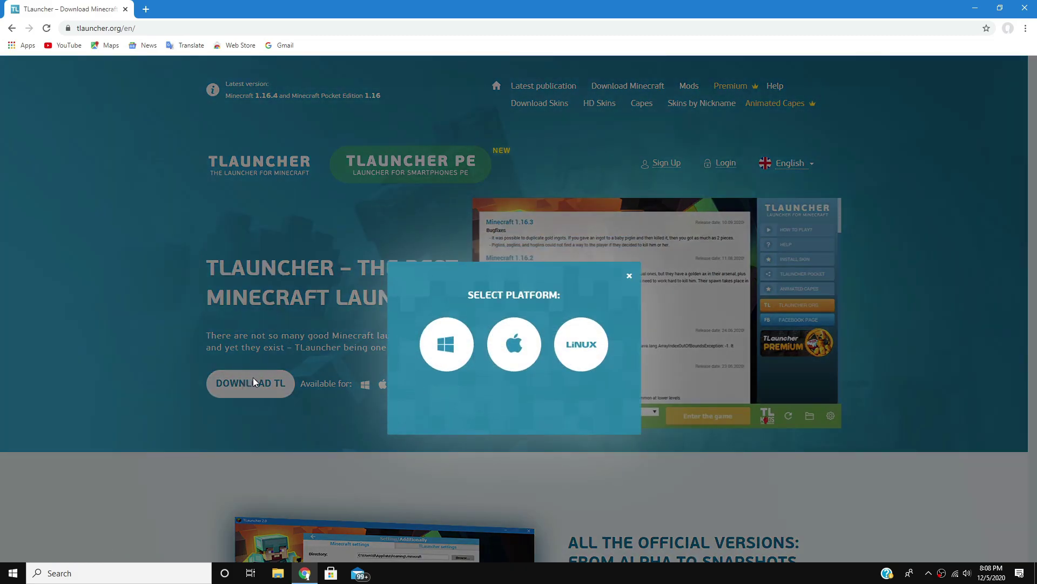
pyautogui.click(459, 352)
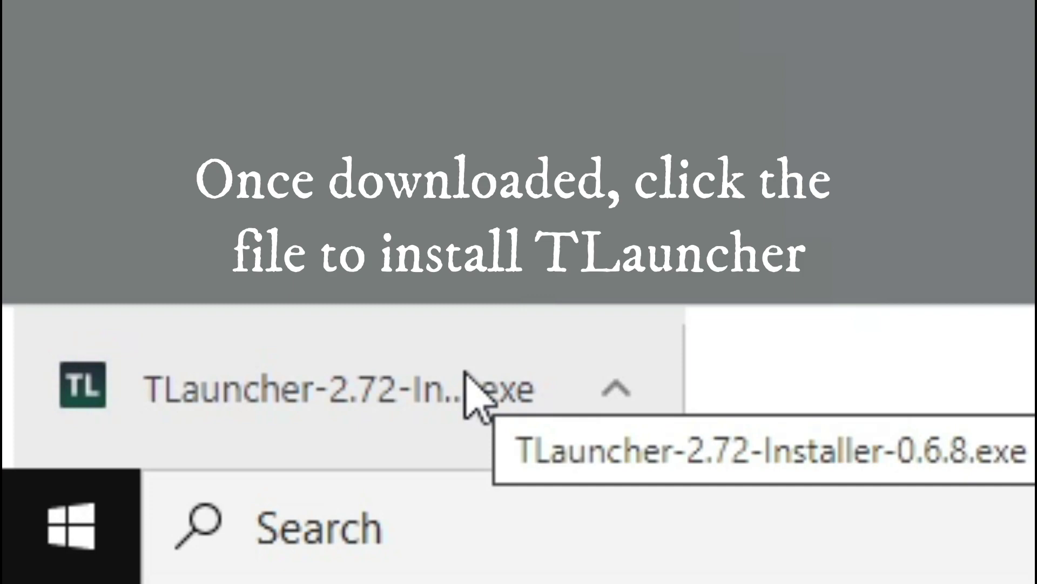
# - Run the installer, accept the license, and install TLauncher into .minecraft with Java and a desktop shortcut
pyautogui.click(468, 378)
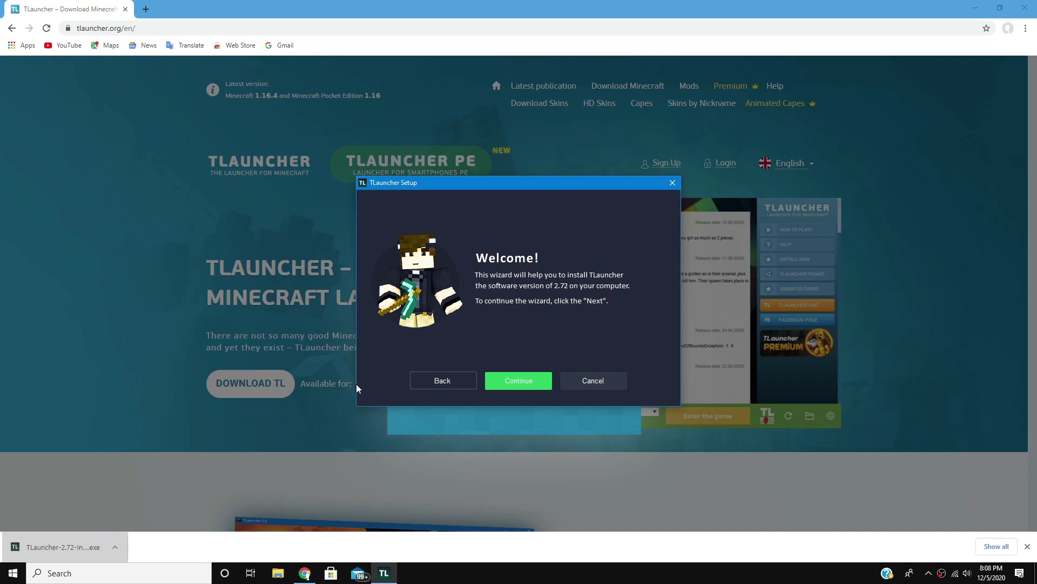
pyautogui.click(975, 8)
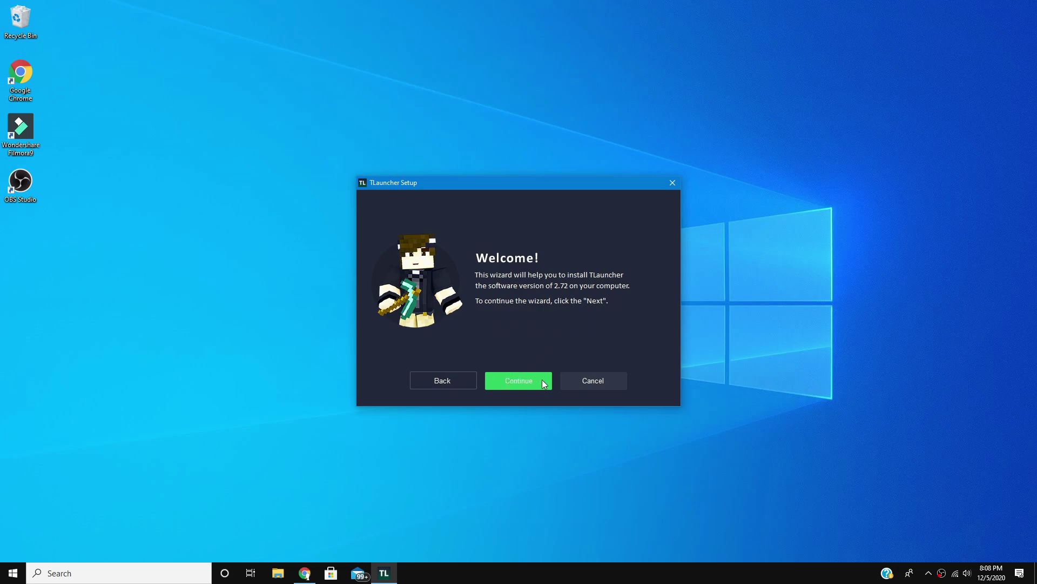
pyautogui.click(513, 381)
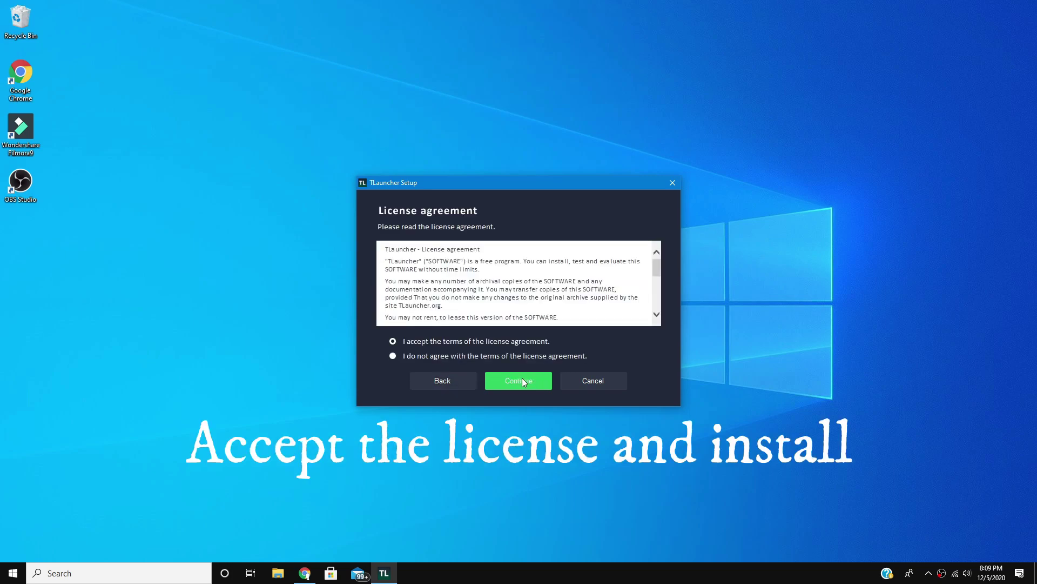
pyautogui.click(518, 382)
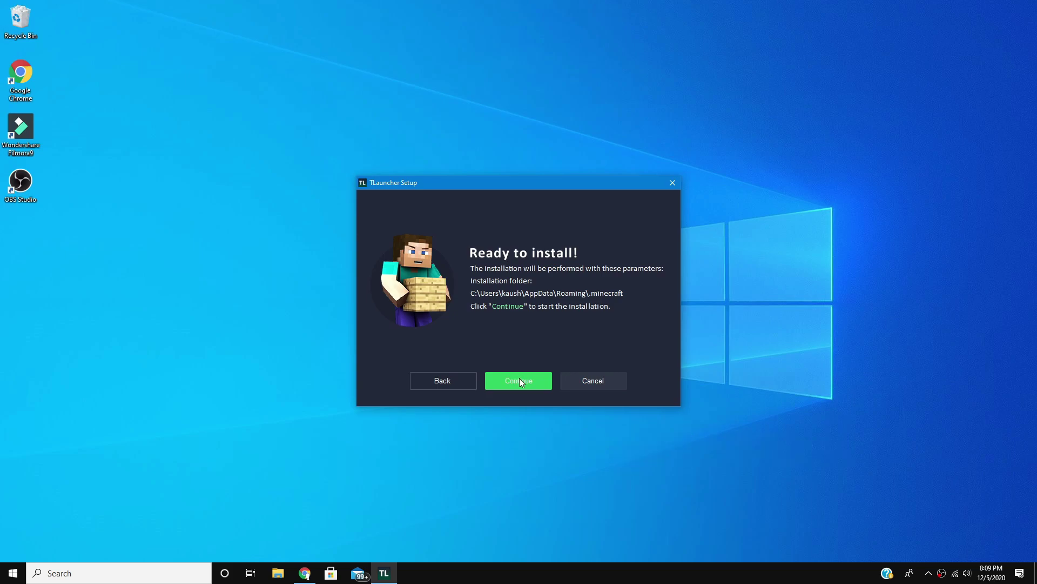
pyautogui.click(520, 378)
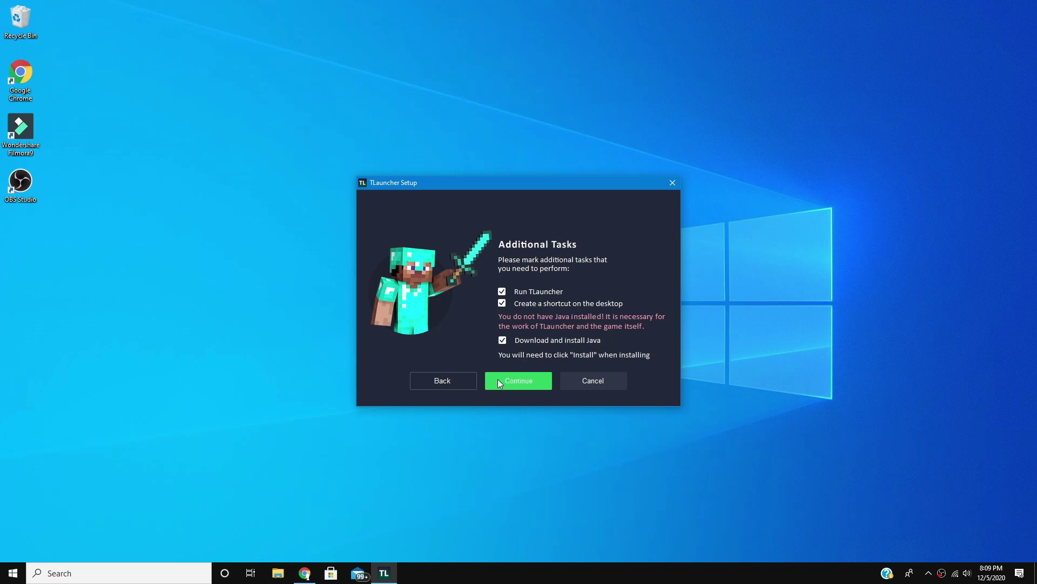
pyautogui.click(520, 378)
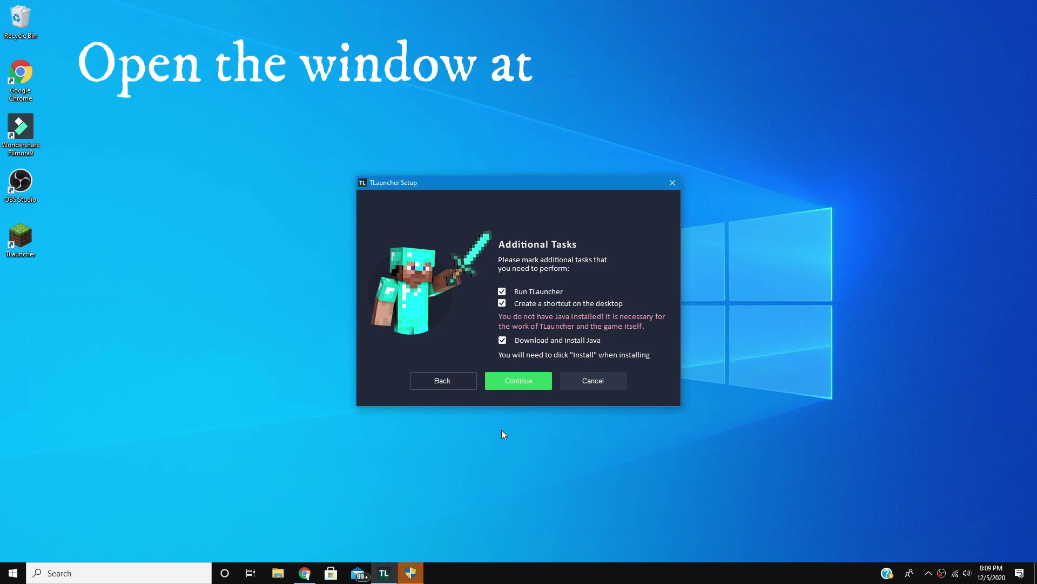
# - Allow the Java installer's permission prompt, install Java, and close the completion message
pyautogui.moveTo(409, 573)
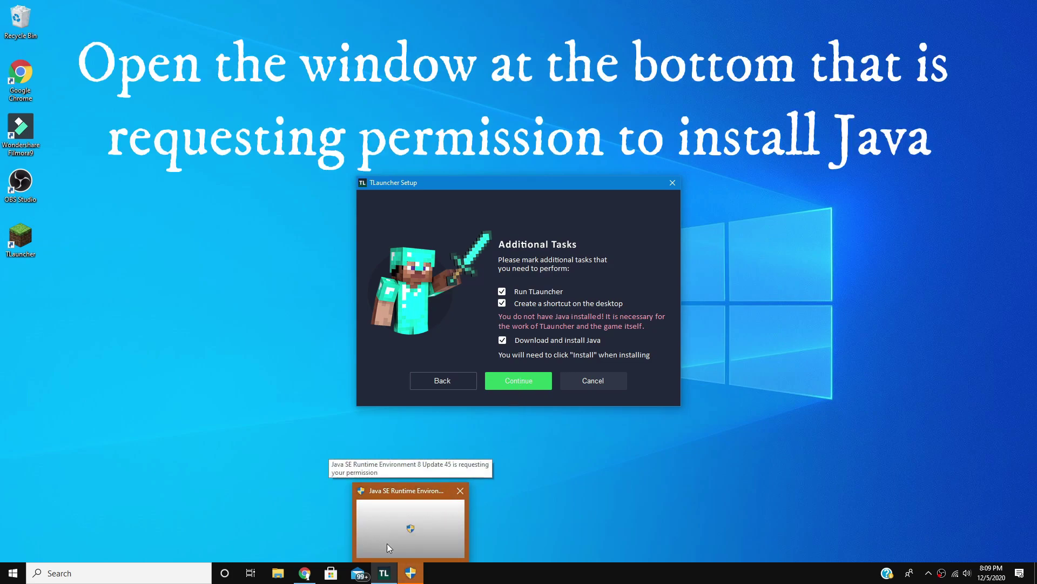
pyautogui.click(445, 520)
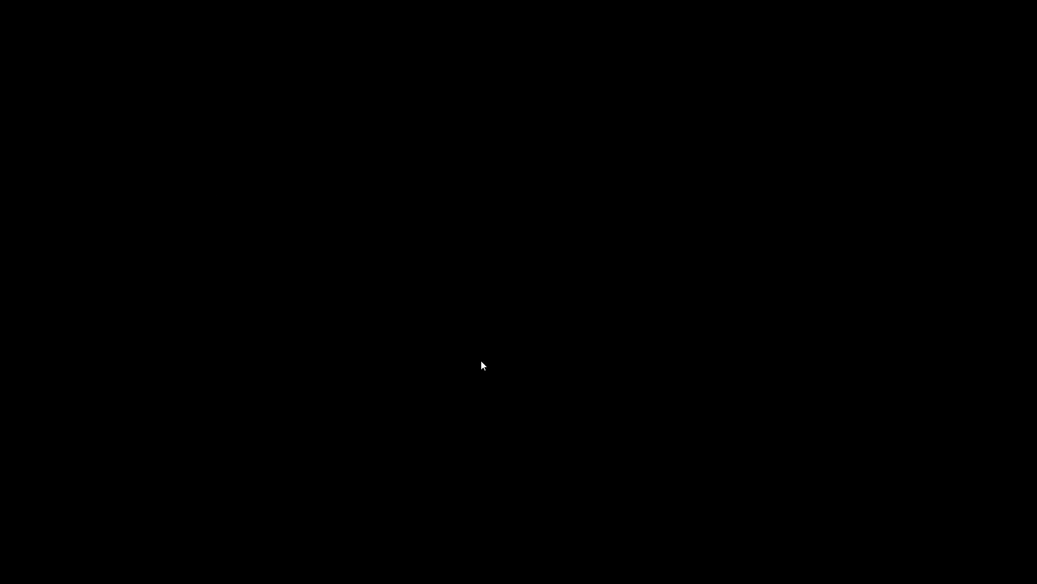
pyautogui.click(482, 361)
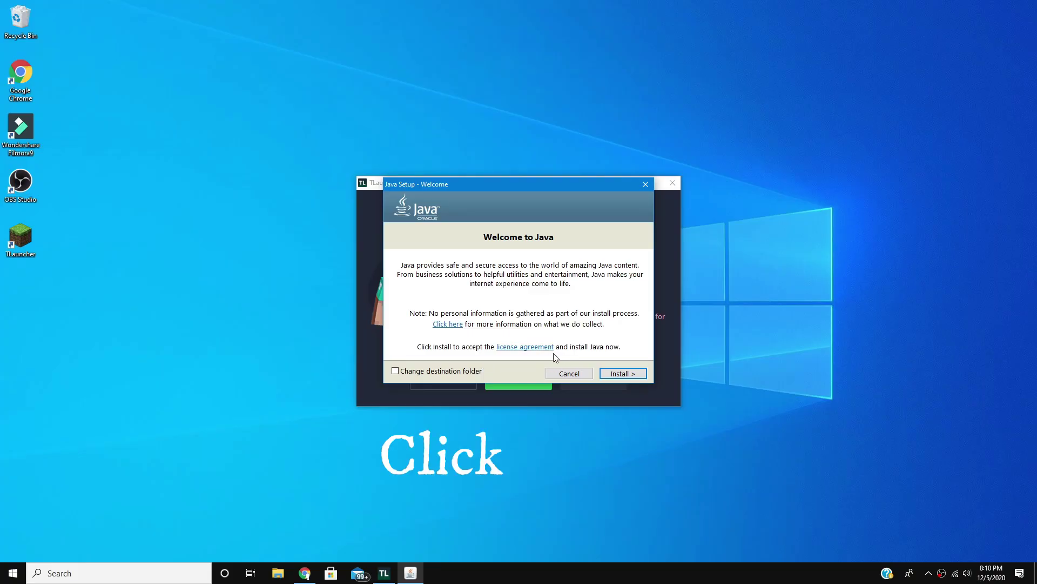
pyautogui.click(617, 373)
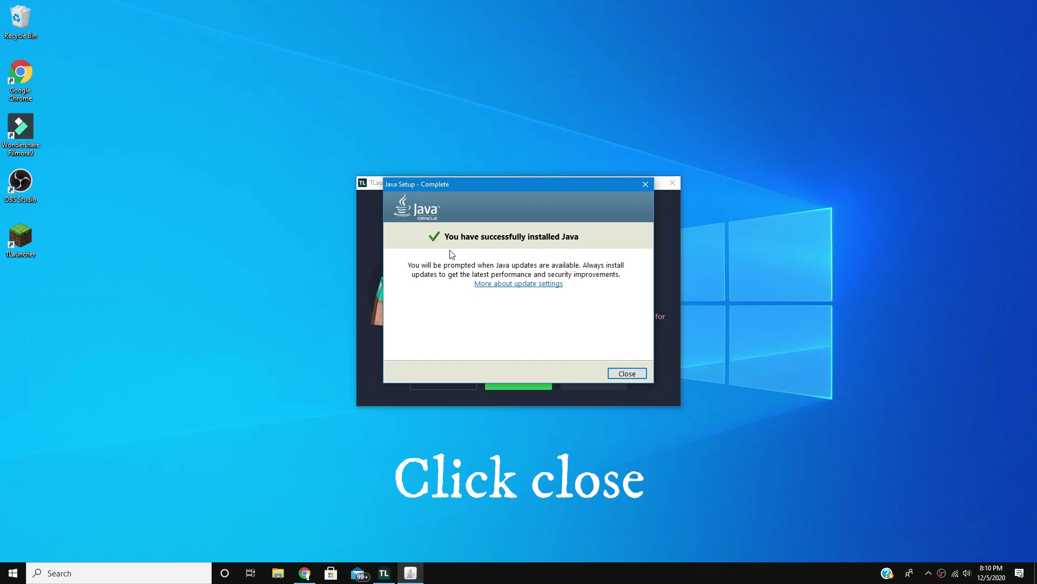
pyautogui.click(622, 374)
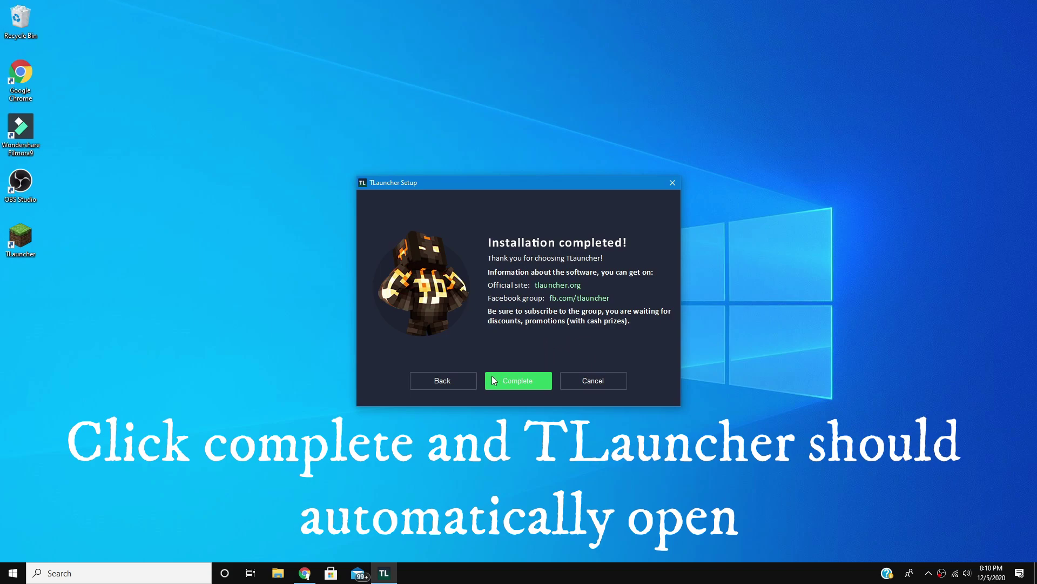
# - Complete TLauncher Setup so TLauncher 2.72 opens
pyautogui.click(528, 381)
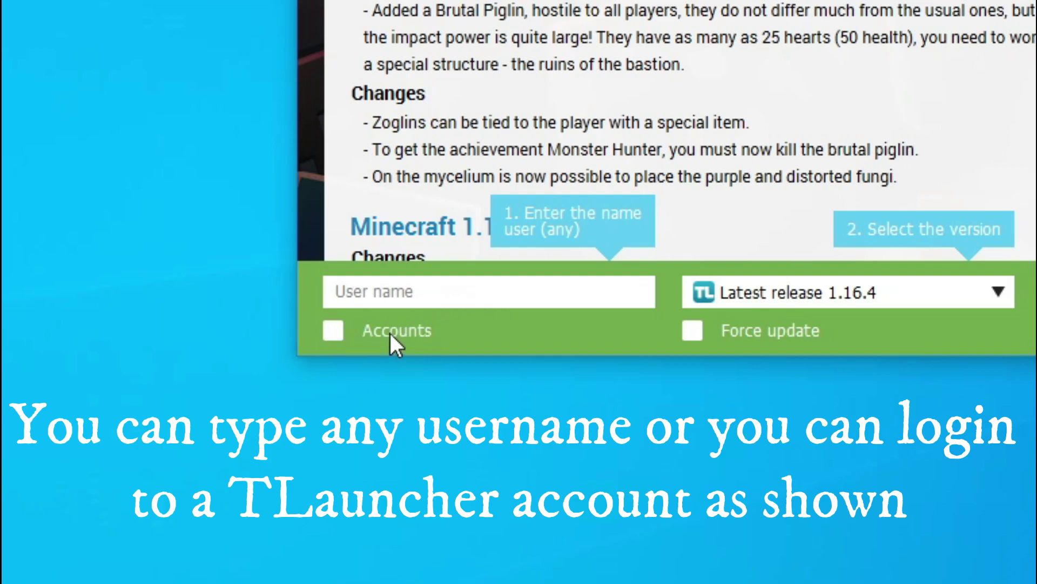
# - Enable Accounts, enter the account user name and paste its password, save it, and return to the news feed
pyautogui.click(333, 330)
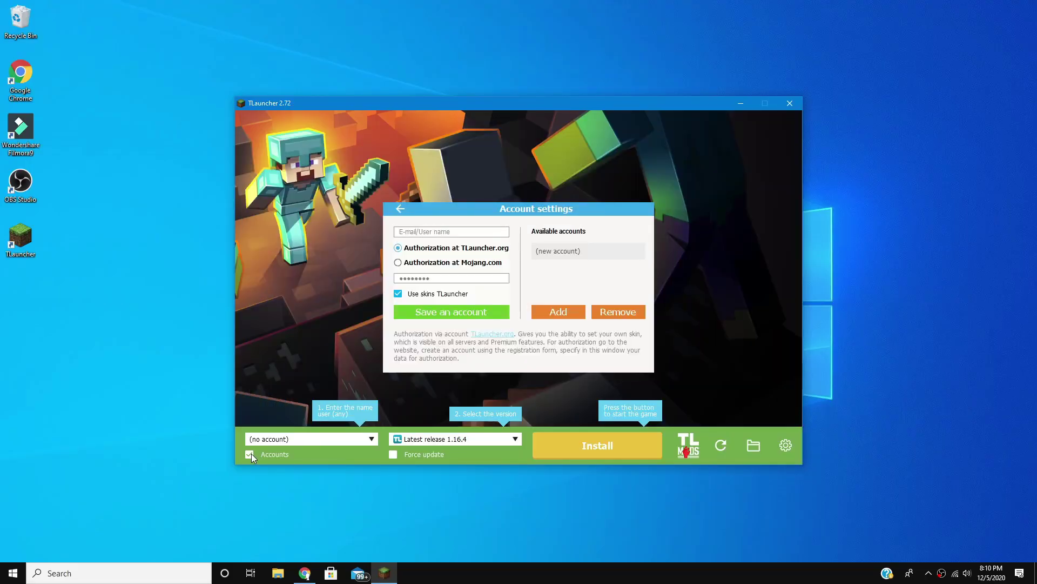
pyautogui.click(435, 232)
pyautogui.write('ASKTutorials')
pyautogui.click(457, 281)
pyautogui.hotkey('ctrl', 'v')
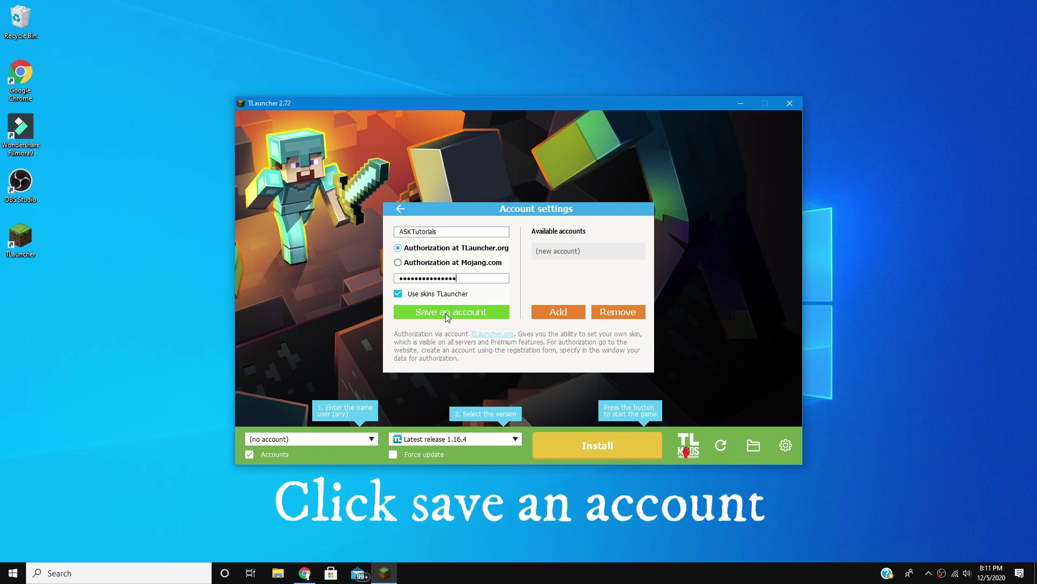
pyautogui.click(474, 311)
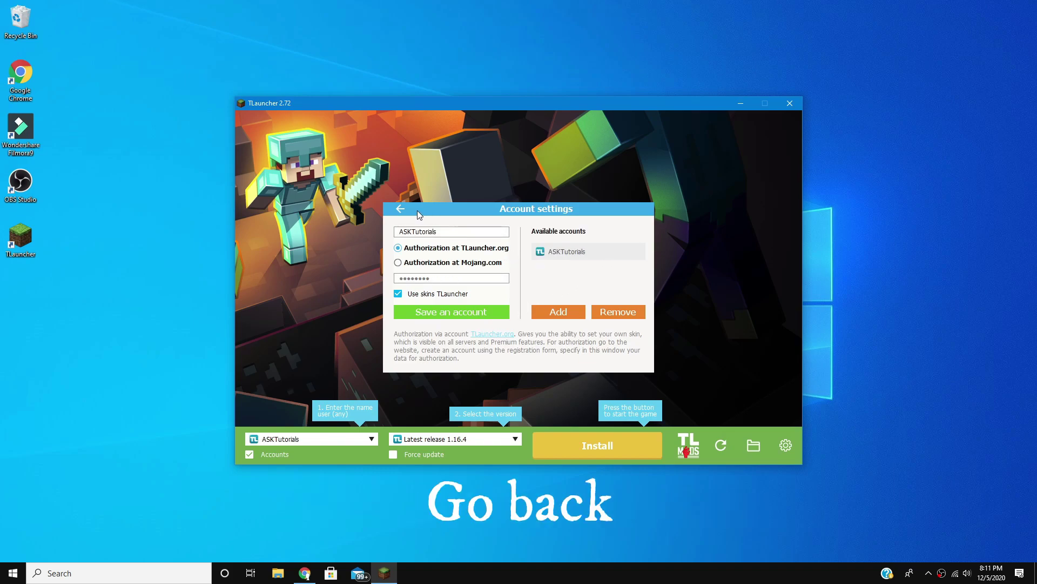
pyautogui.click(401, 210)
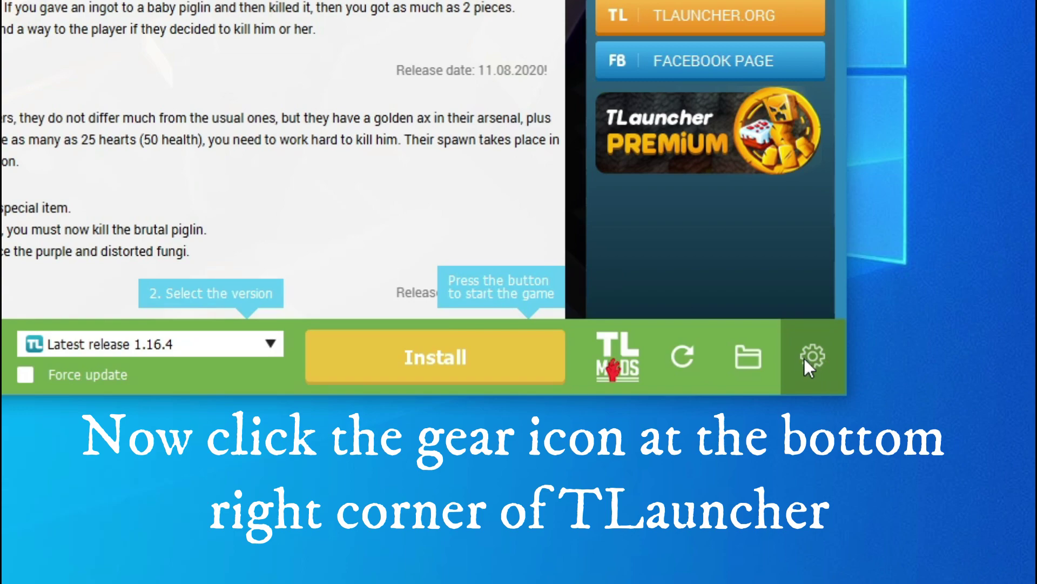
# - Turn on Show Snapshots in TLauncher settings and save
pyautogui.click(813, 359)
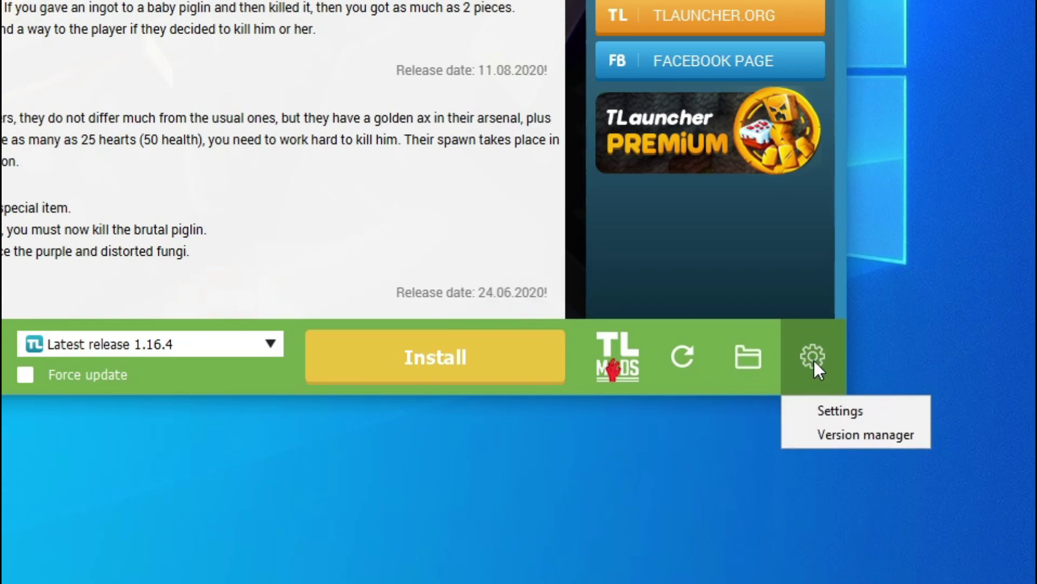
pyautogui.click(848, 407)
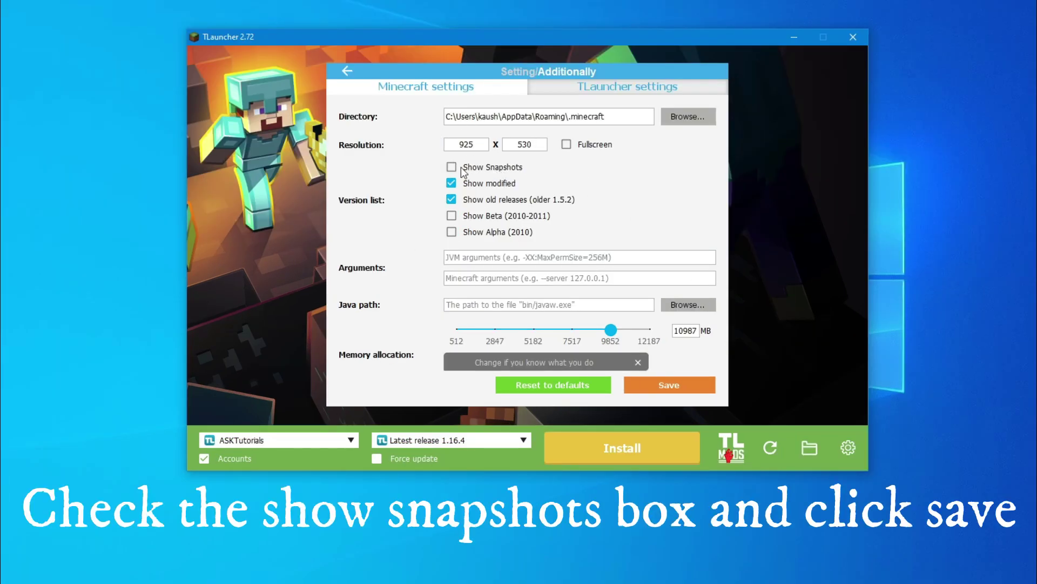
pyautogui.click(452, 167)
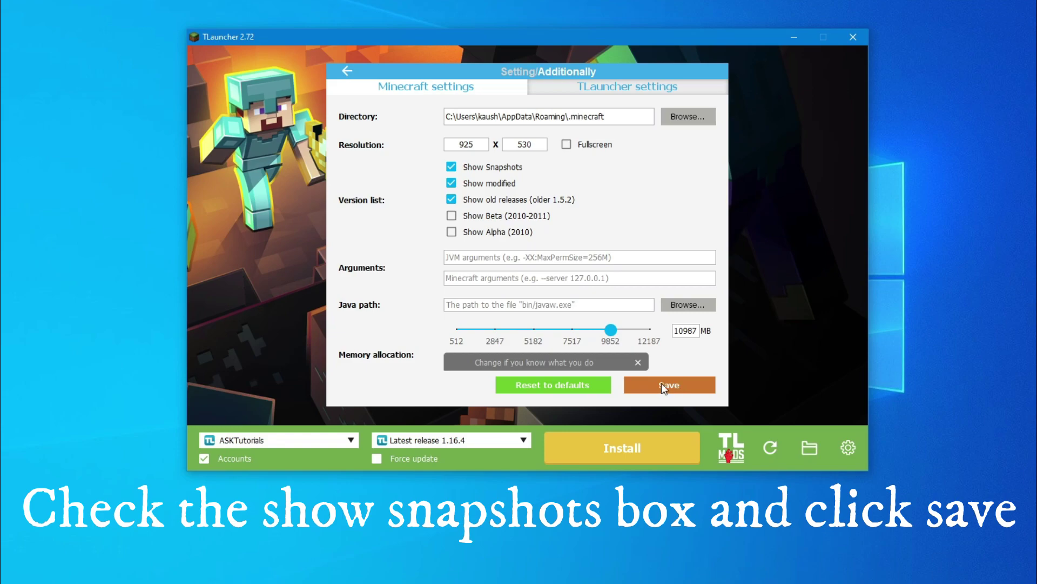
pyautogui.click(700, 387)
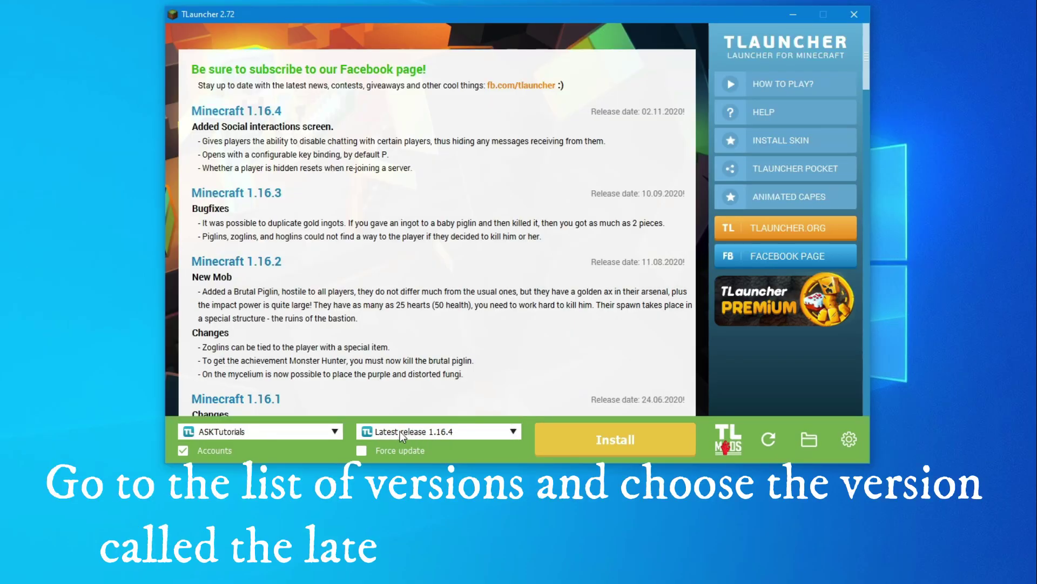
# - Select Latest snapshot 20w49a, install it, and dismiss the skin warning to launch
pyautogui.click(448, 431)
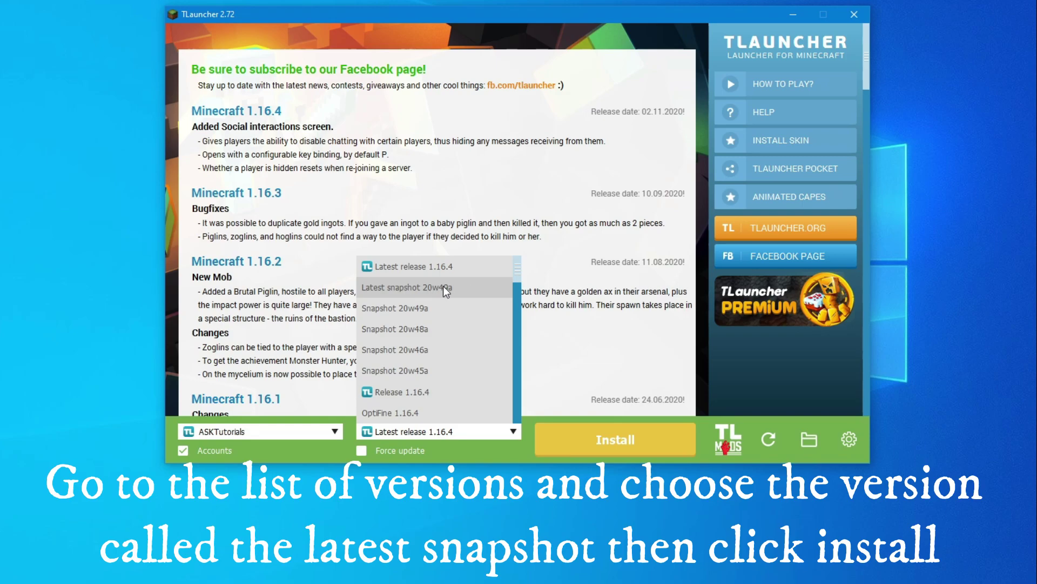
pyautogui.click(484, 288)
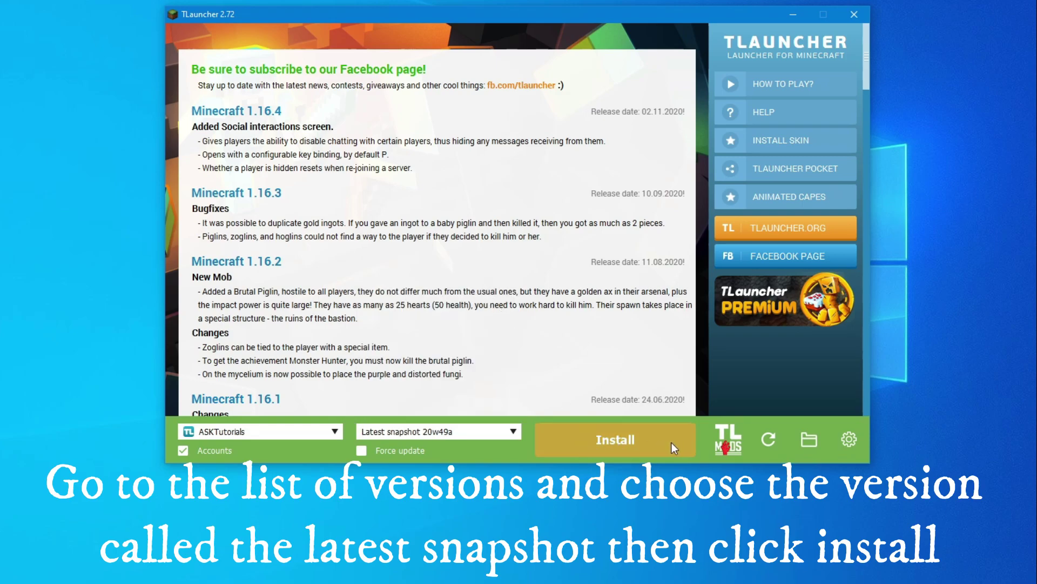
pyautogui.click(585, 436)
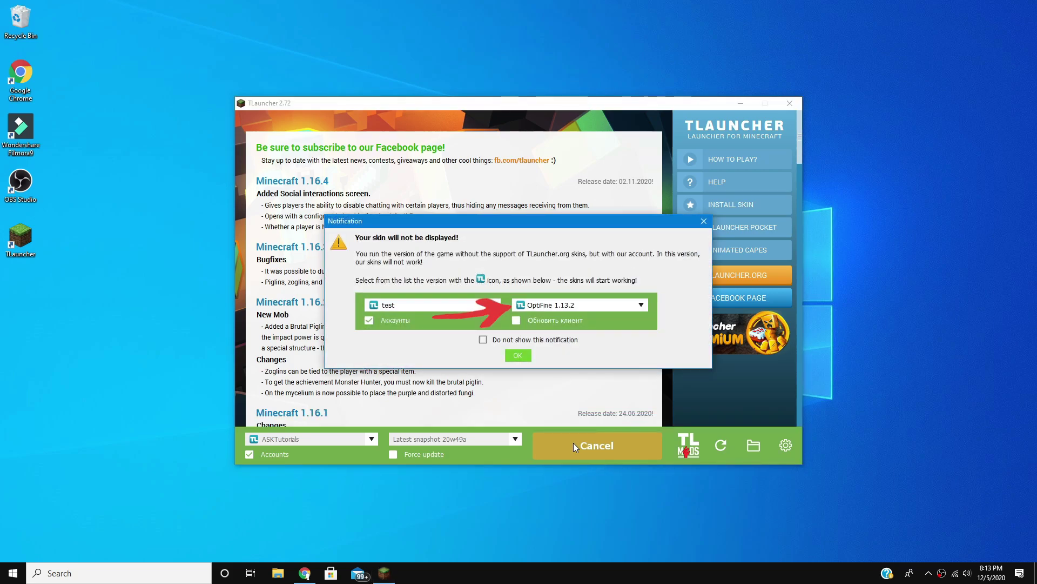
pyautogui.click(524, 356)
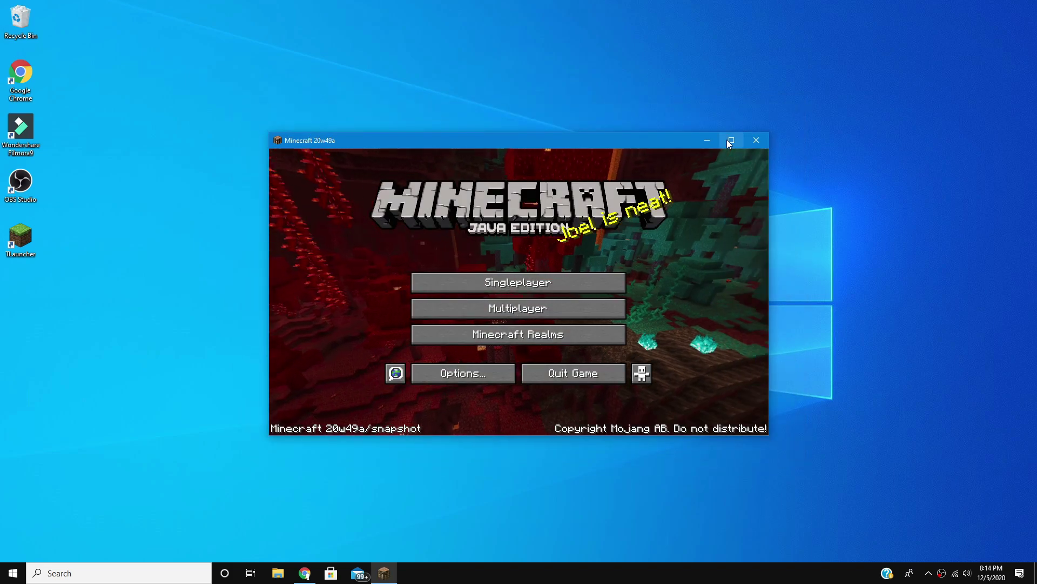
# - Maximize the game and create a singleplayer Creative world named Test
pyautogui.click(728, 140)
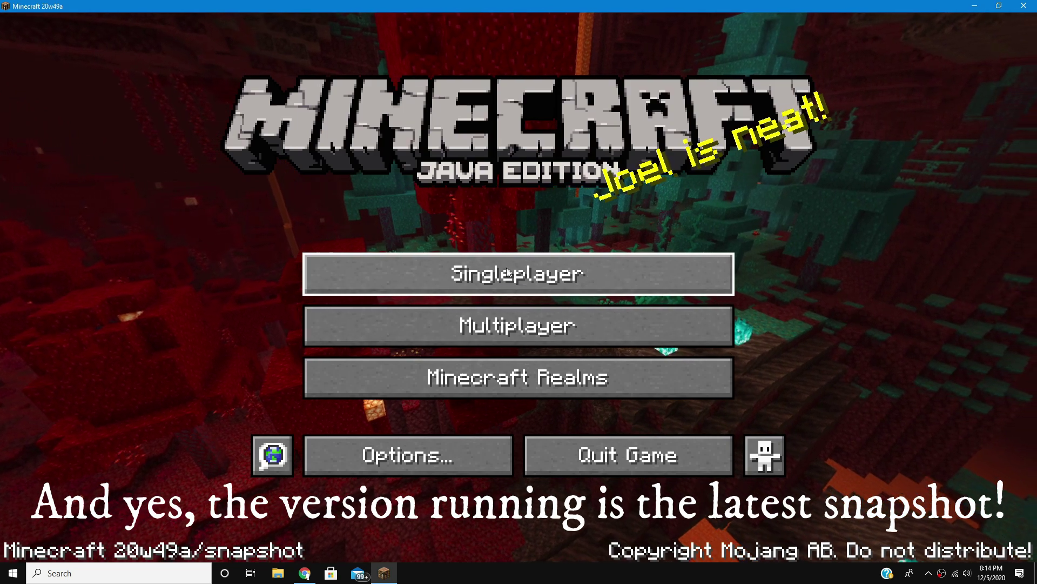
pyautogui.click(626, 270)
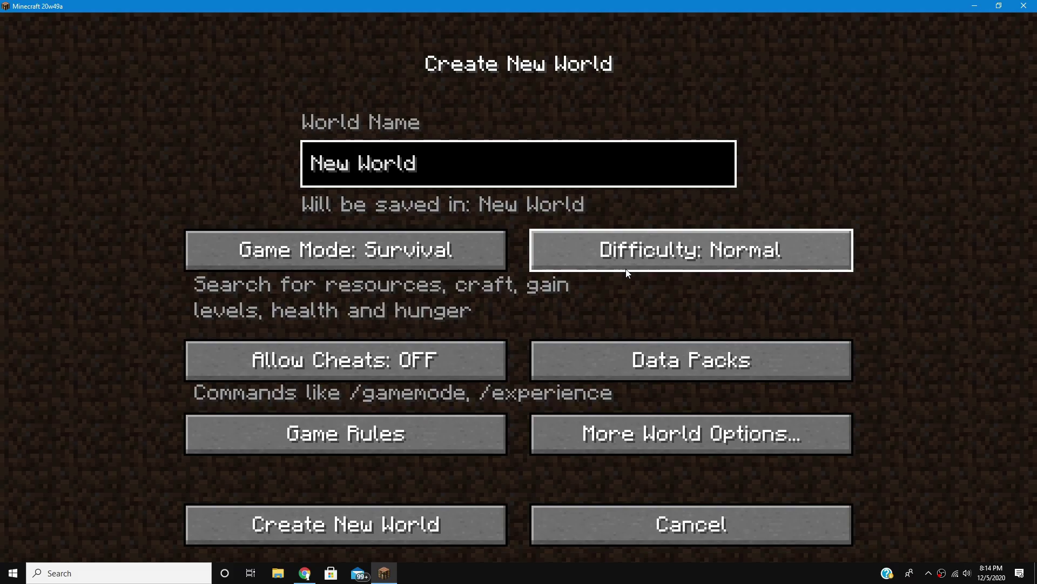
pyautogui.press('BackSpace')
pyautogui.press('BackSpace')
pyautogui.press('BackSpace')
pyautogui.press('BackSpace')
pyautogui.press('BackSpace')
pyautogui.press('BackSpace')
pyautogui.press('BackSpace')
pyautogui.press('BackSpace')
pyautogui.press('BackSpace')
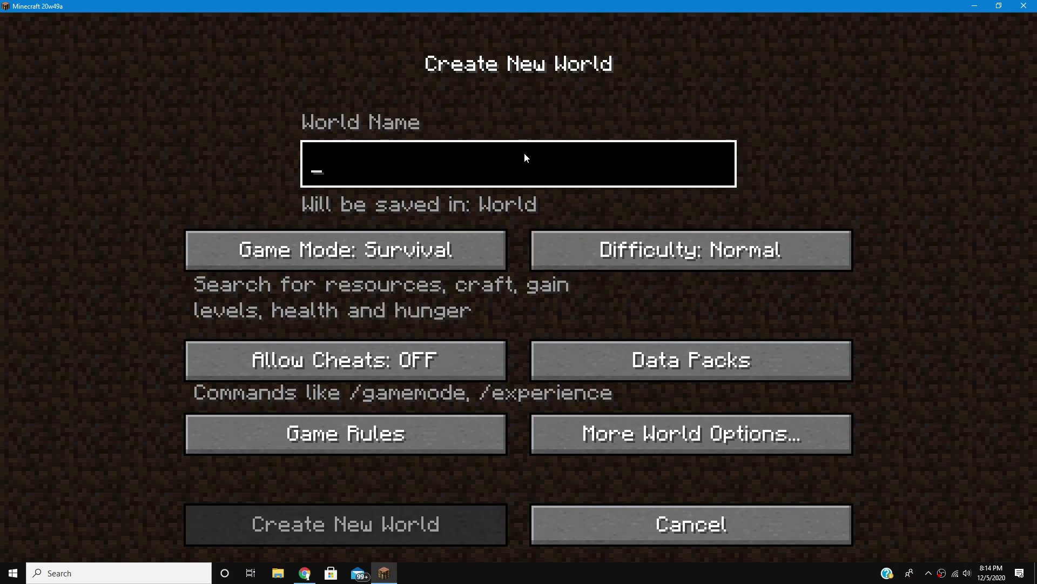
pyautogui.write('Test')
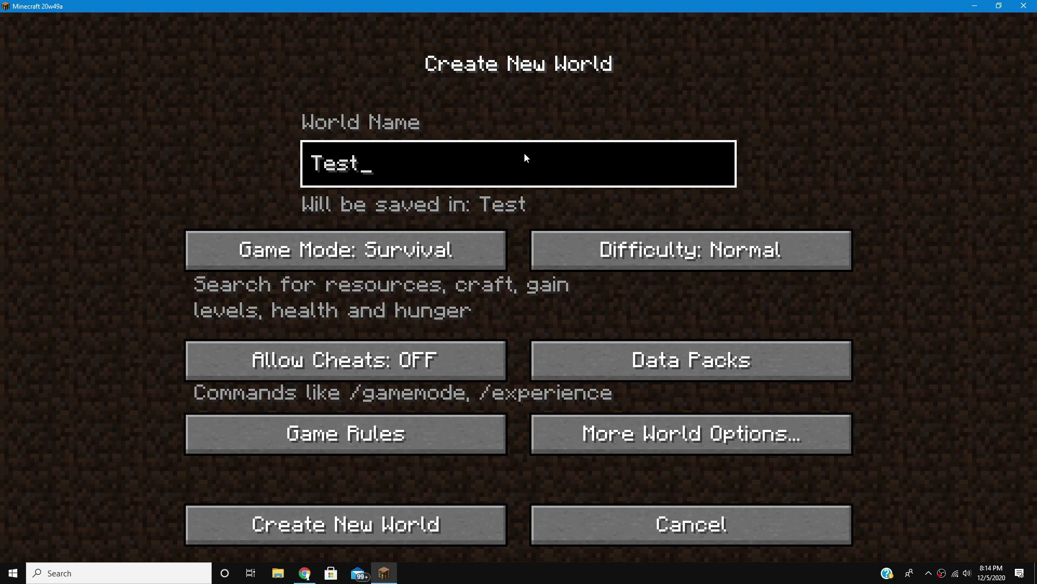
pyautogui.click(371, 235)
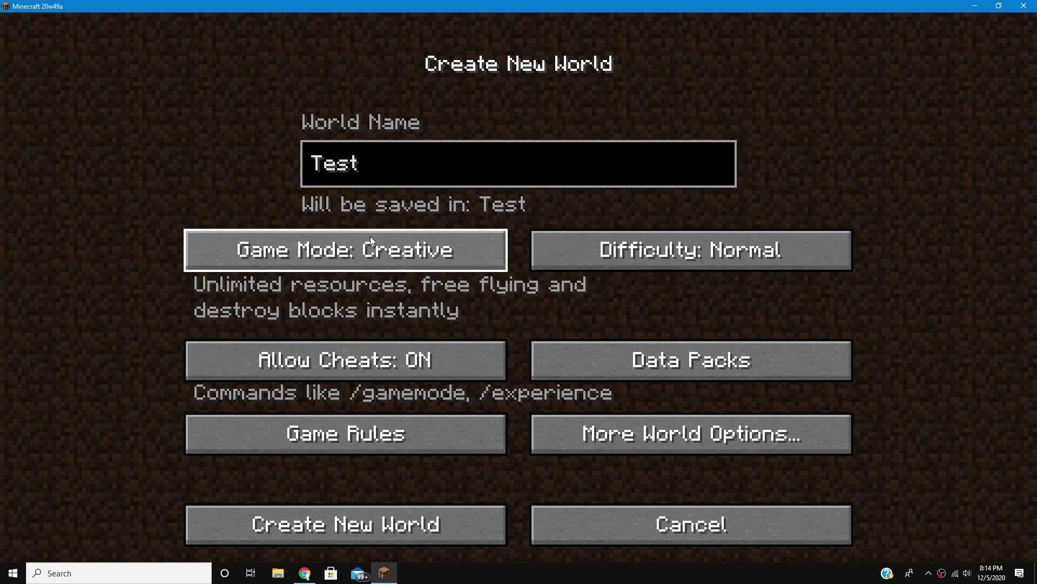
pyautogui.click(458, 528)
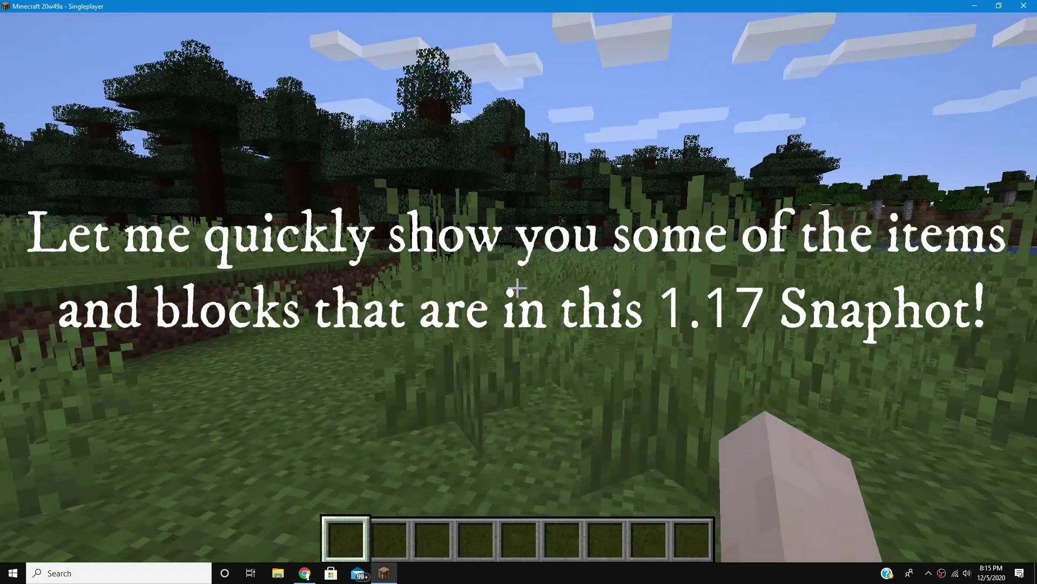
# - Add Powder Snow Bucket, Block of Amethyst, Large Amethyst Bud, Amethyst Cluster and Spyglass to the hotbar
pyautogui.press('e')
pyautogui.click(678, 127)
pyautogui.write('pow')
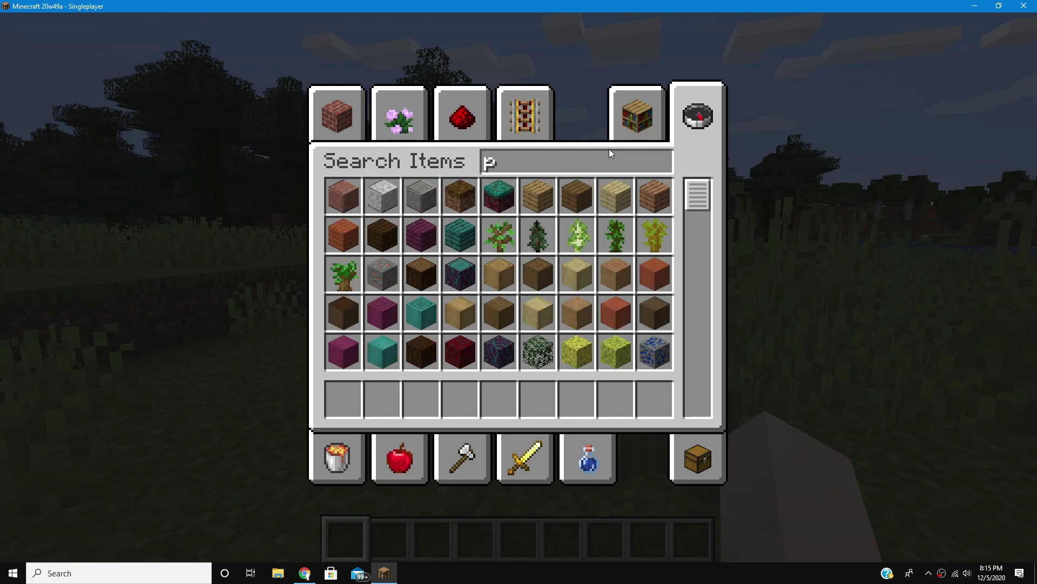
pyautogui.keyDown('shift'); pyautogui.click(577, 273); pyautogui.keyUp('shift')
pyautogui.write('ame')
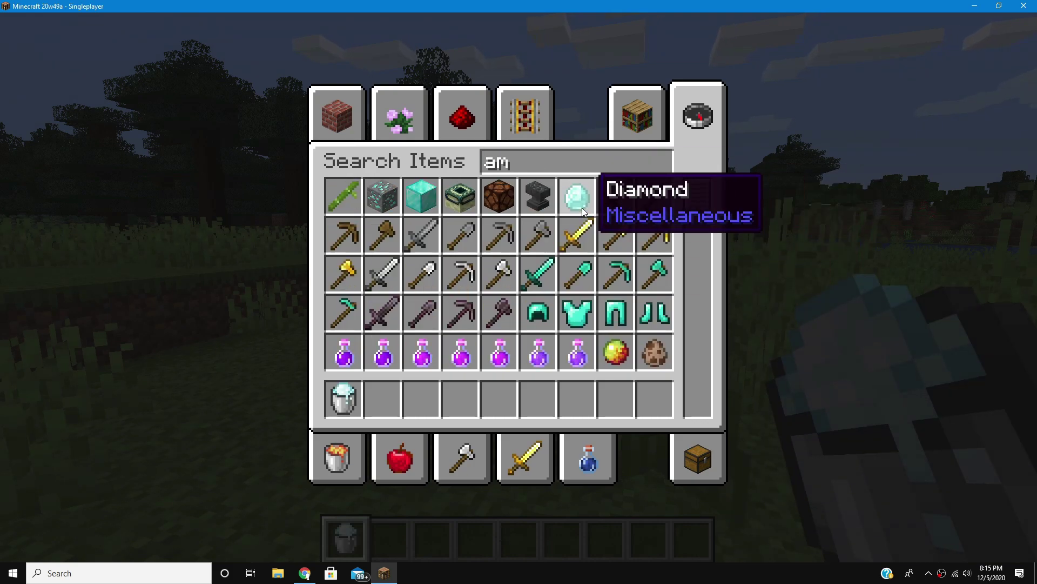
pyautogui.keyDown('shift'); pyautogui.click(545, 203); pyautogui.keyUp('shift')
pyautogui.keyDown('shift'); pyautogui.click(361, 234); pyautogui.keyUp('shift')
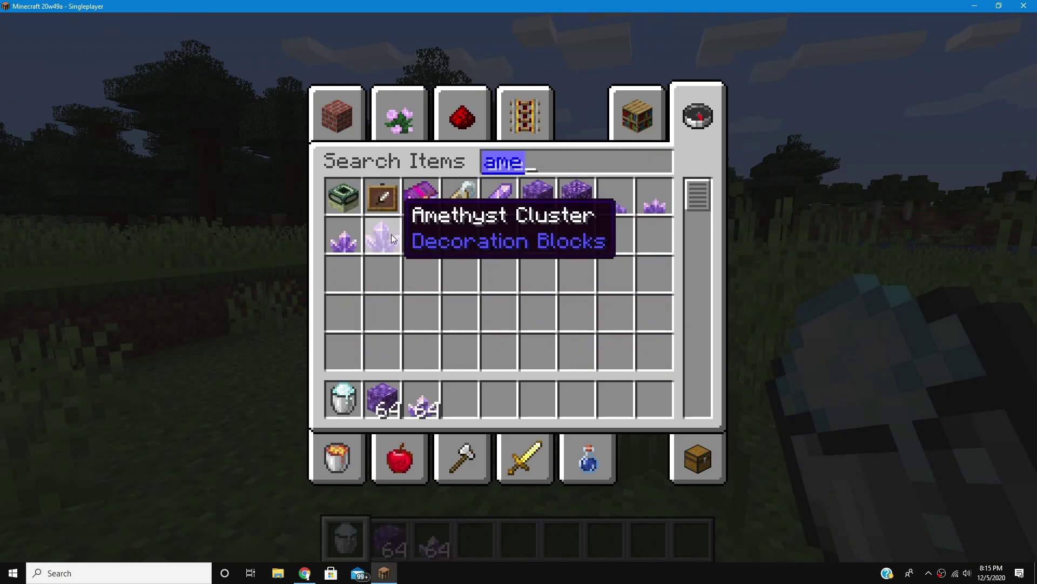
pyautogui.keyDown('shift'); pyautogui.click(385, 234); pyautogui.keyUp('shift')
pyautogui.rightClick(544, 164)
pyautogui.write('spy')
pyautogui.keyDown('shift'); pyautogui.click(355, 200); pyautogui.keyUp('shift')
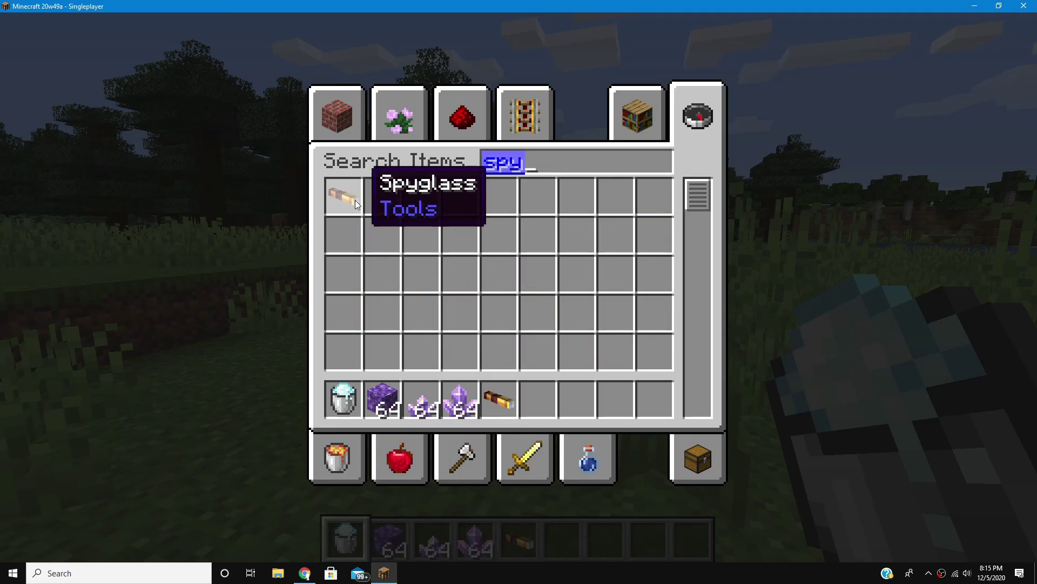
pyautogui.press('Escape')
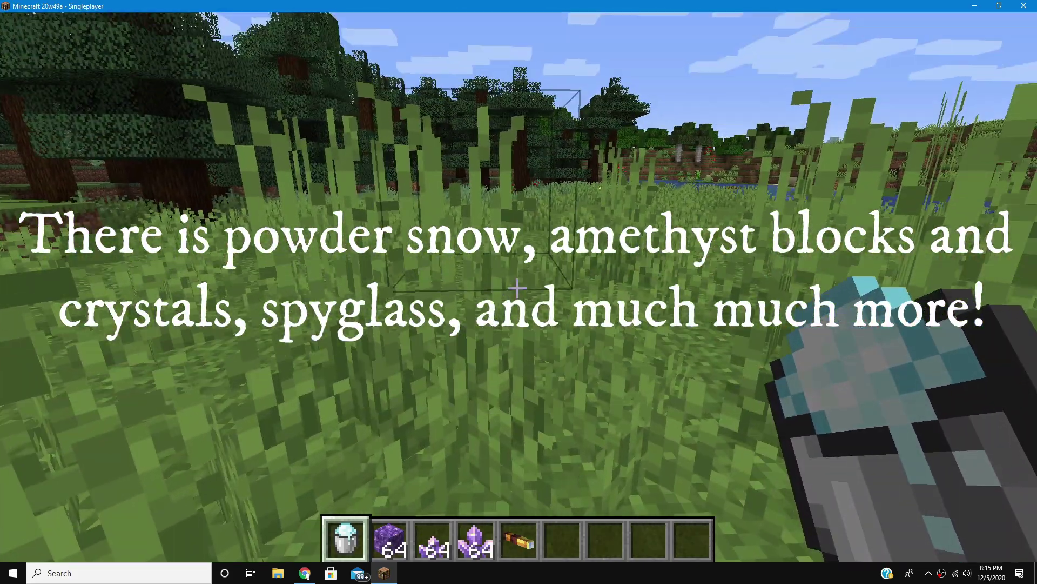
# - Place a row of powder snow and a Block of Amethyst on the grass
pyautogui.rightClick(517, 288)
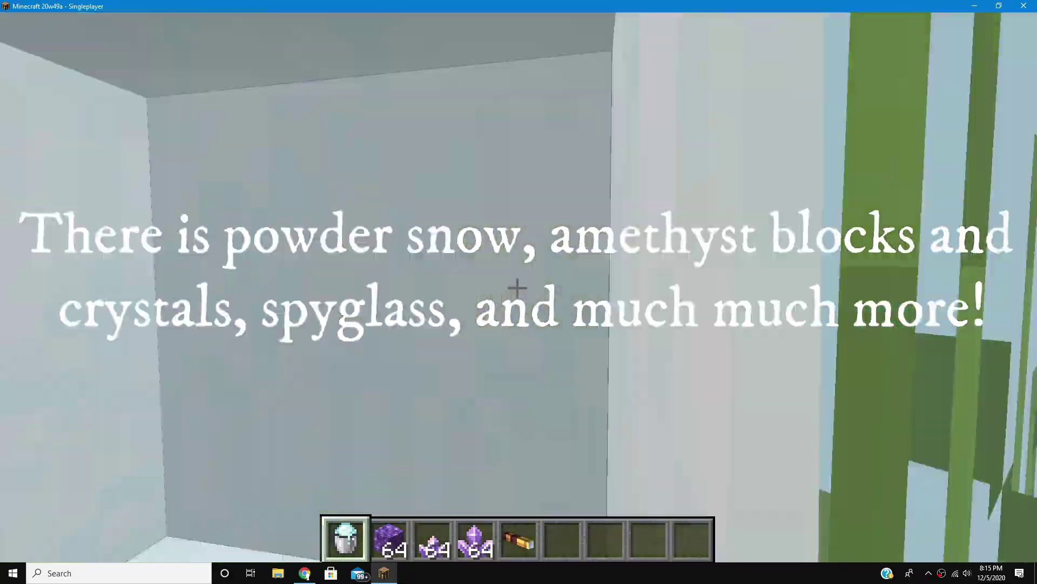
pyautogui.rightClick(517, 288)
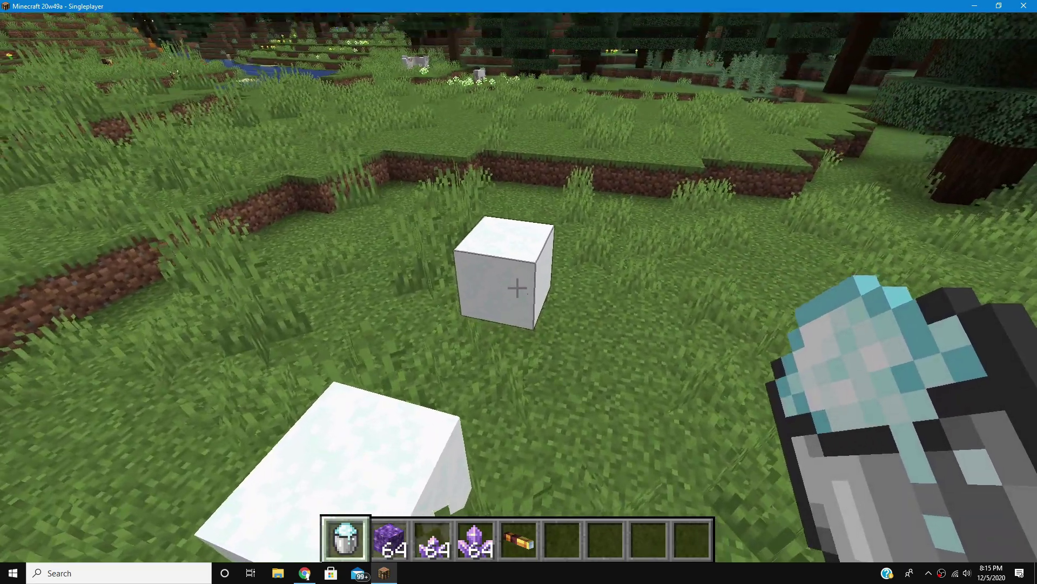
pyautogui.rightClick(518, 288)
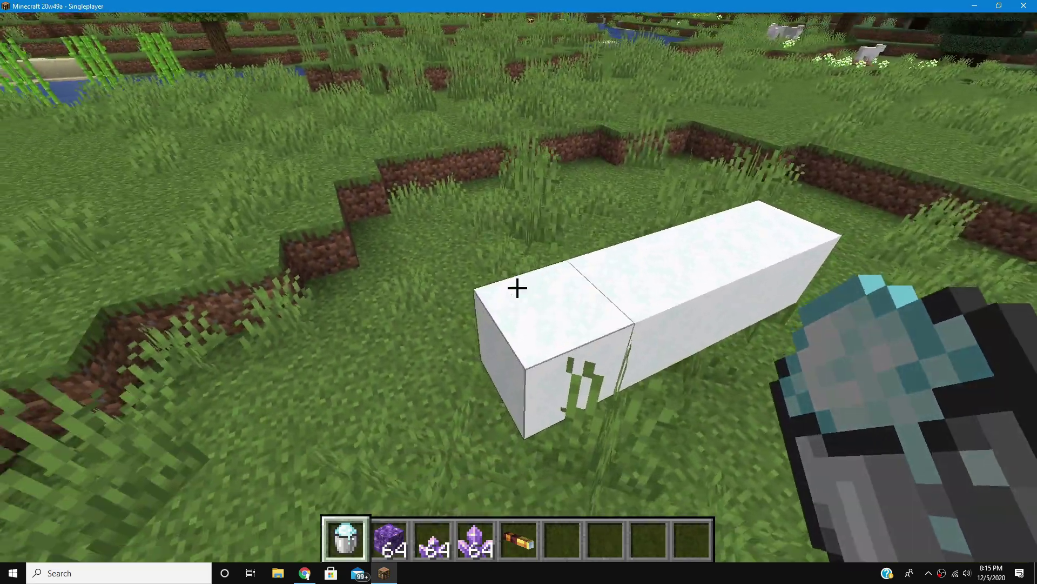
pyautogui.scroll(-2, 518, 288)
pyautogui.scroll(1, 517, 288)
pyautogui.press('w')
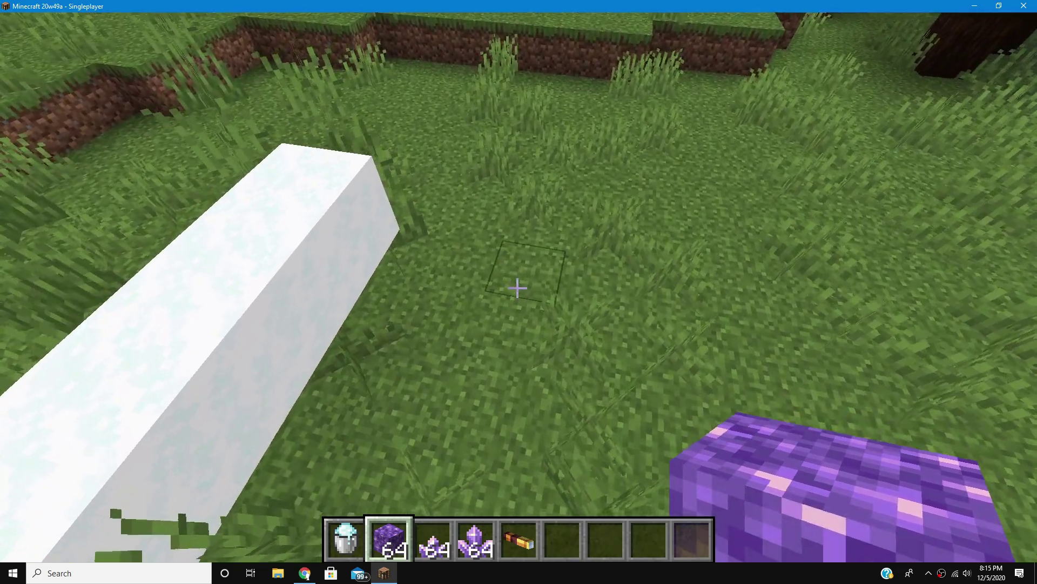
pyautogui.rightClick(518, 288)
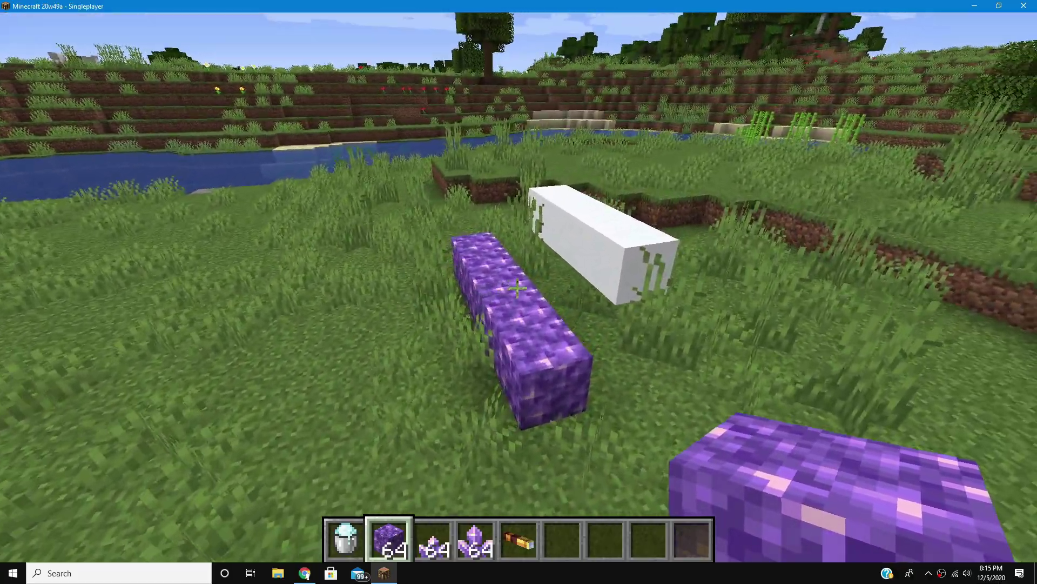
pyautogui.scroll(-1, 518, 288)
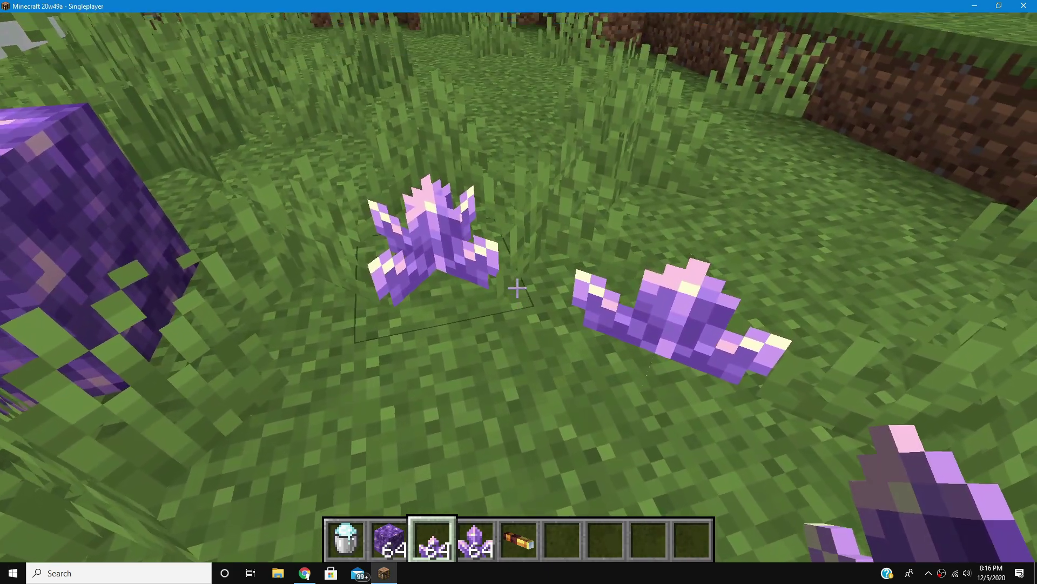
pyautogui.scroll(-1, 517, 288)
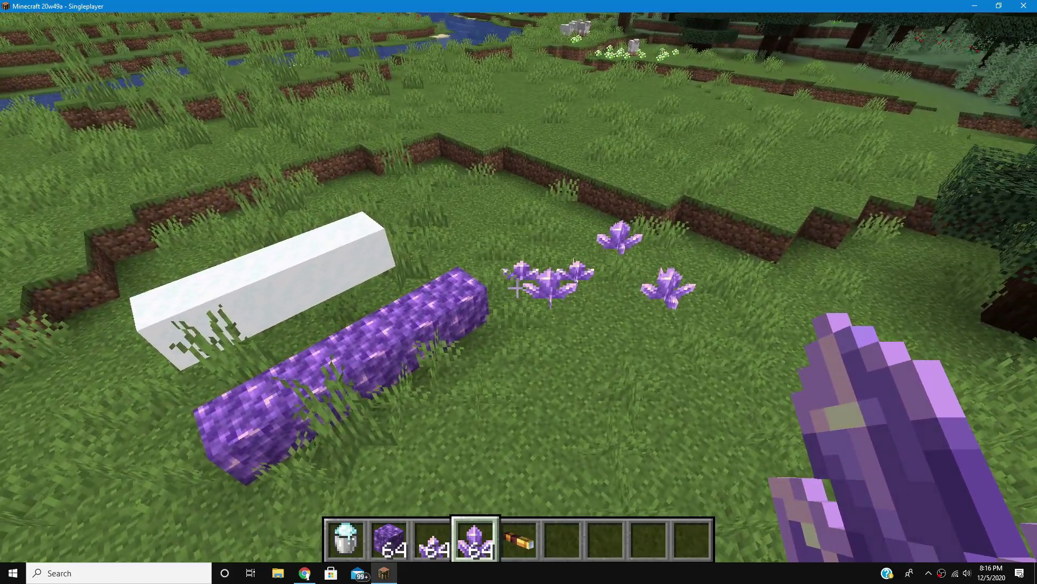
pyautogui.scroll(-1, 517, 288)
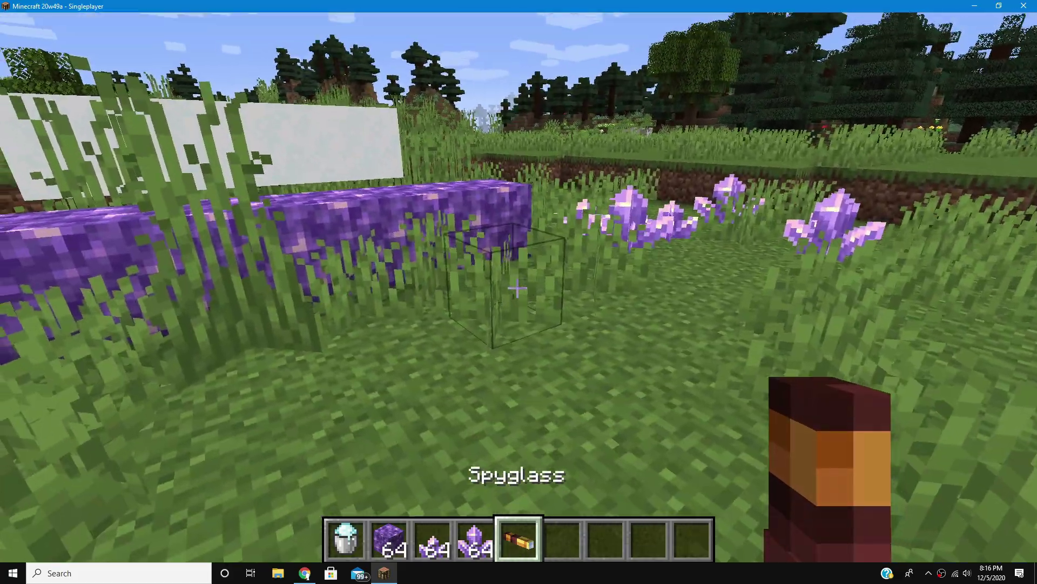